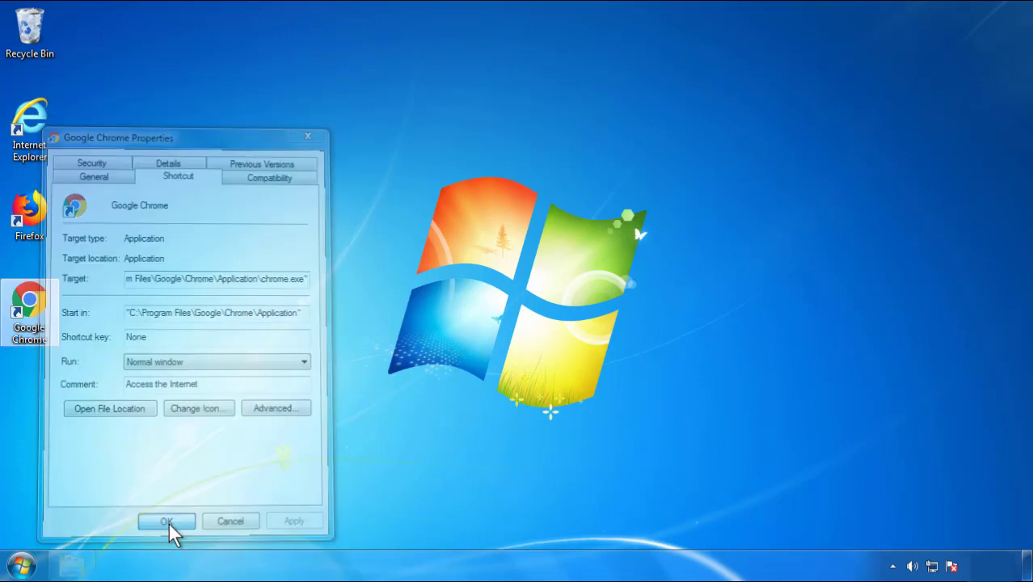
Keep the Chrome shortcut's chrome.exe target, close its Properties, and bring up the Start menu.
{"action": "left_click", "coordinate": [21, 564]}
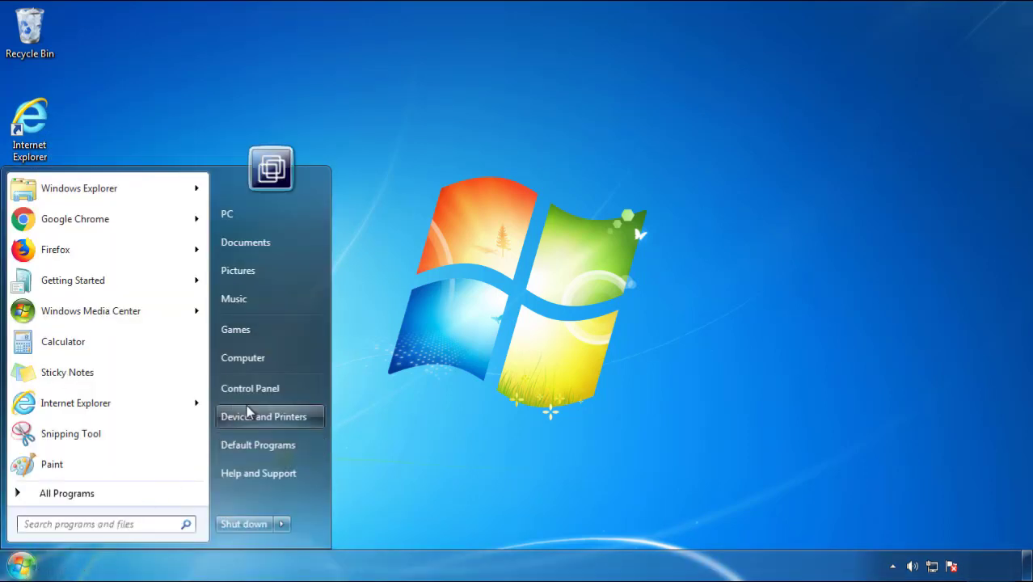
Open the installed programs list in Control Panel, sorted newest-installed first.
{"action": "left_click", "coordinate": [258, 385]}
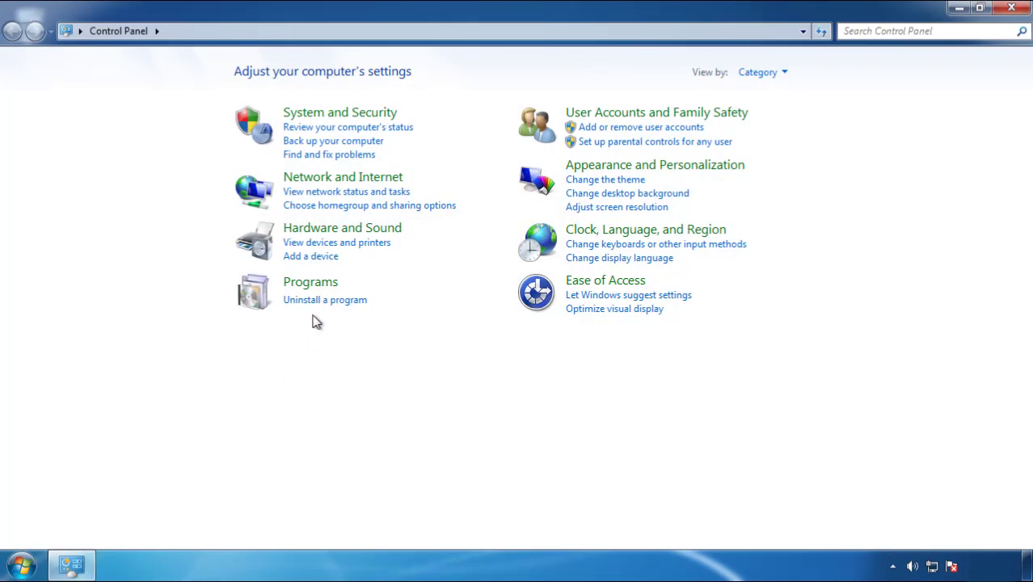
{"action": "left_click", "coordinate": [323, 301]}
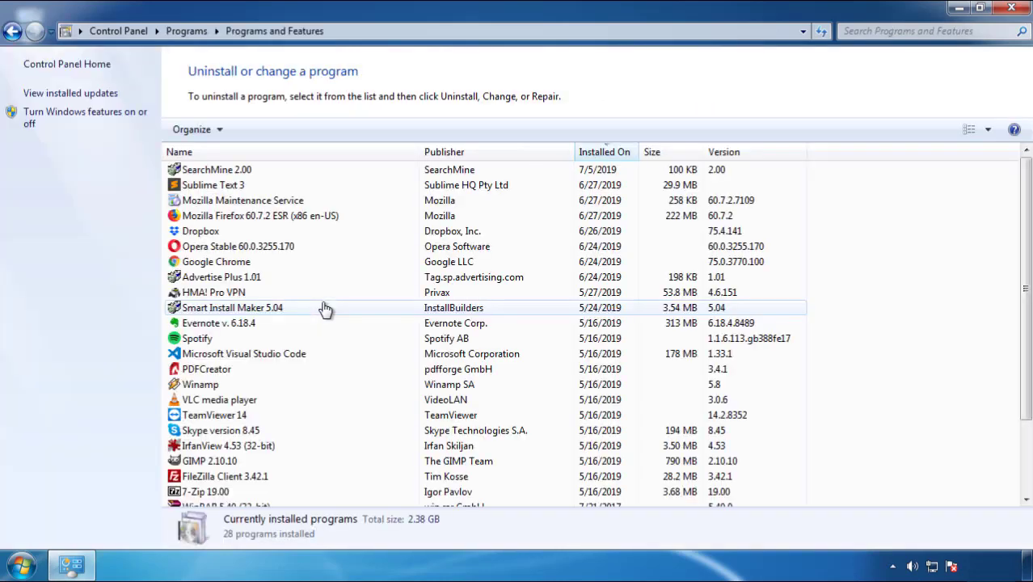
{"action": "left_click", "coordinate": [605, 153]}
{"action": "left_click", "coordinate": [602, 154]}
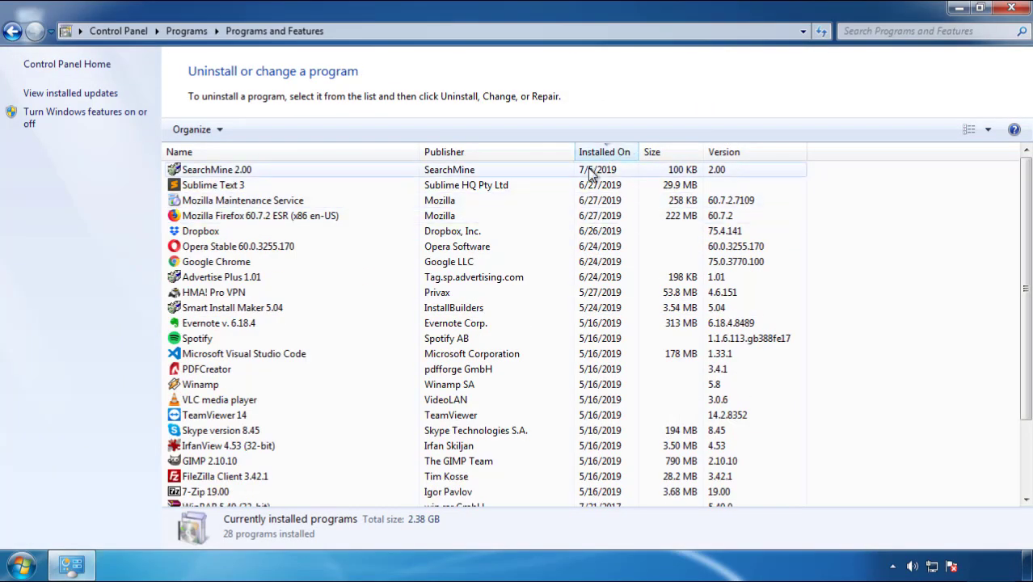
Uninstall SearchMine 2.00 and close the programs window.
{"action": "left_click", "coordinate": [216, 171]}
{"action": "left_click", "coordinate": [258, 131]}
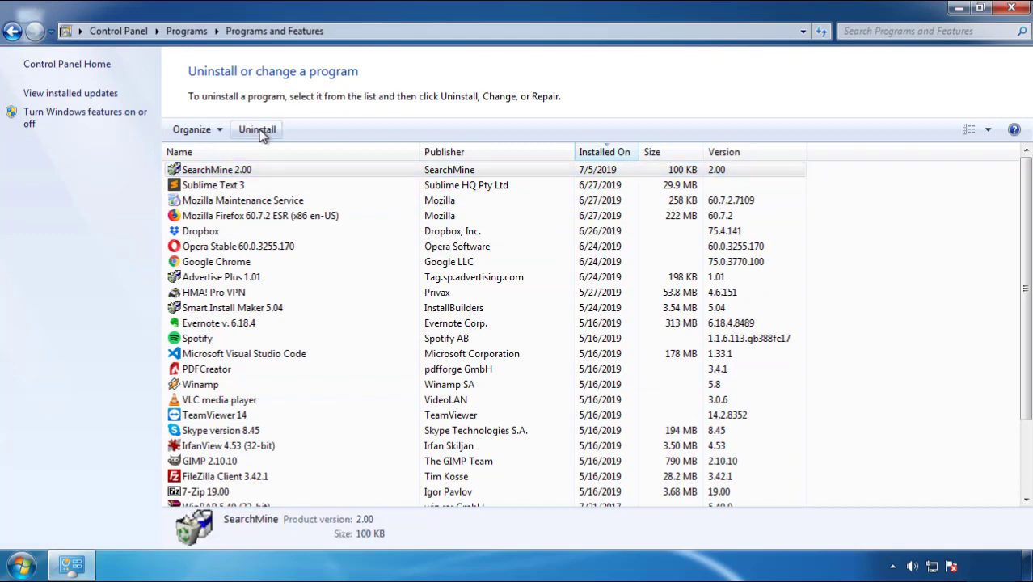
{"action": "left_click", "coordinate": [602, 430]}
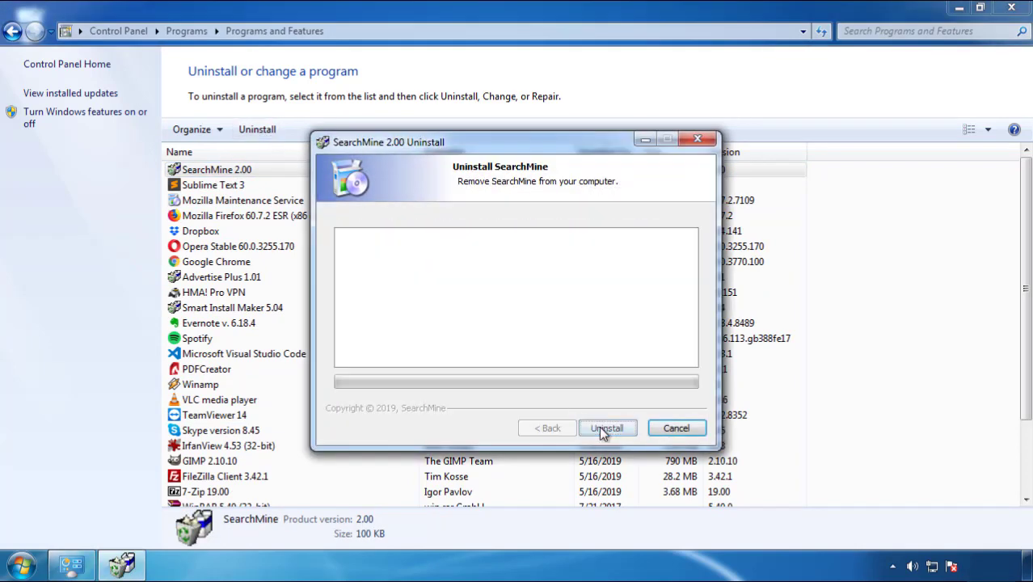
{"action": "left_click", "coordinate": [602, 429]}
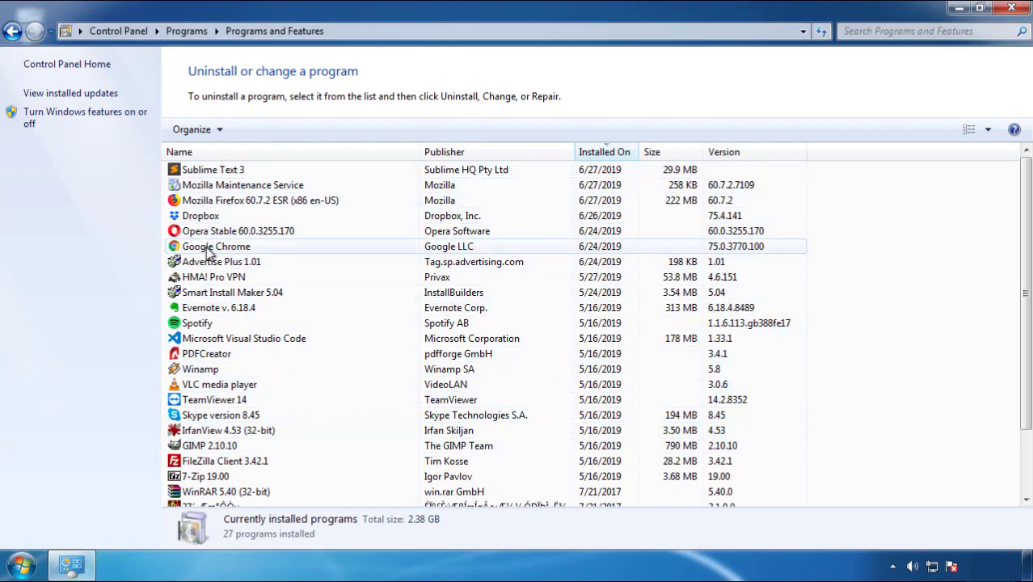
{"action": "left_click", "coordinate": [1011, 10]}
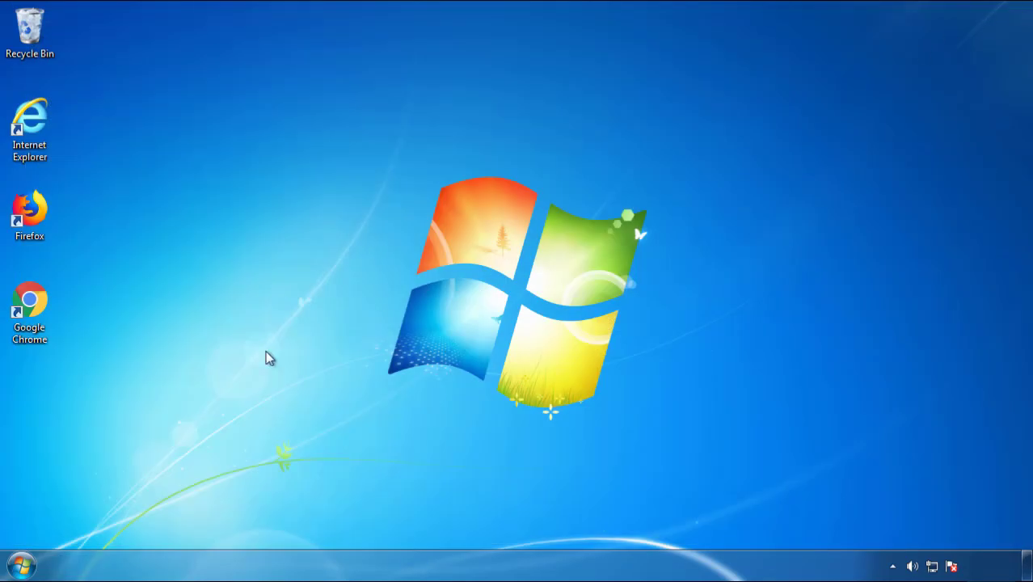
Restart the computer from the Start menu.
{"action": "left_click", "coordinate": [17, 569]}
{"action": "left_click", "coordinate": [281, 524]}
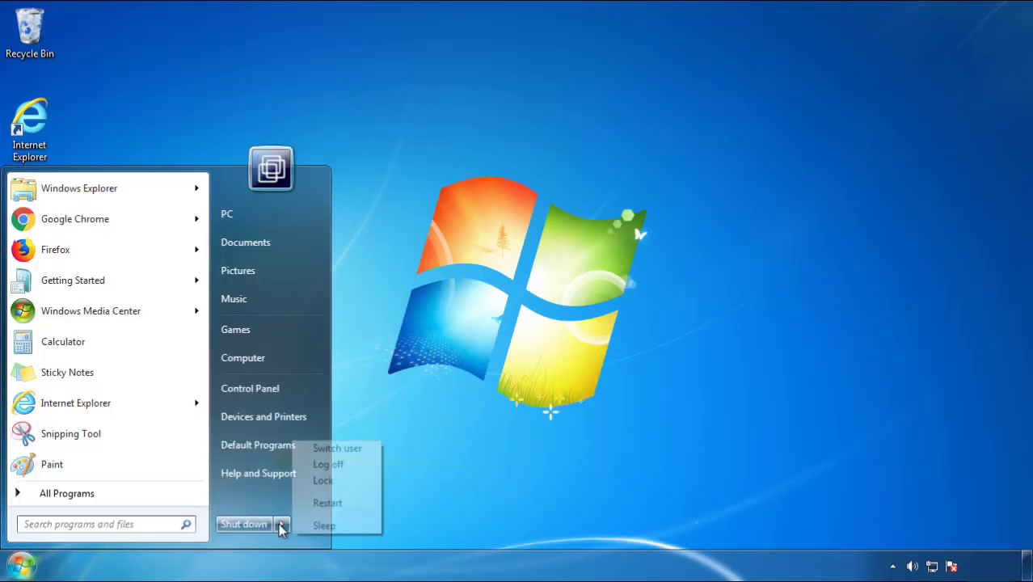
{"action": "left_click", "coordinate": [540, 442]}
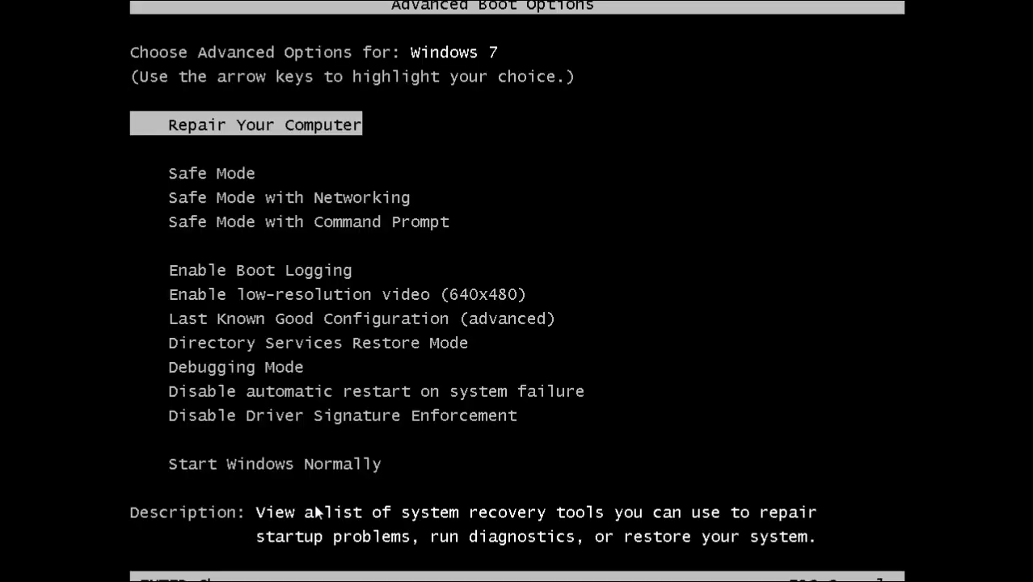
Boot Windows into Safe Mode and launch Mozilla Firefox.
{"action": "key", "text": "Down"}
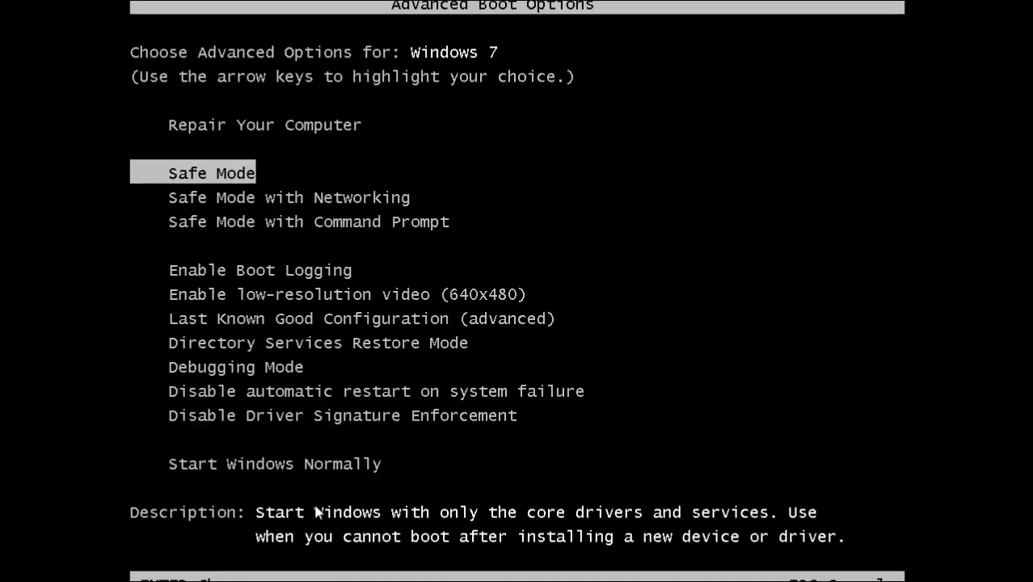
{"action": "key", "text": "Return"}
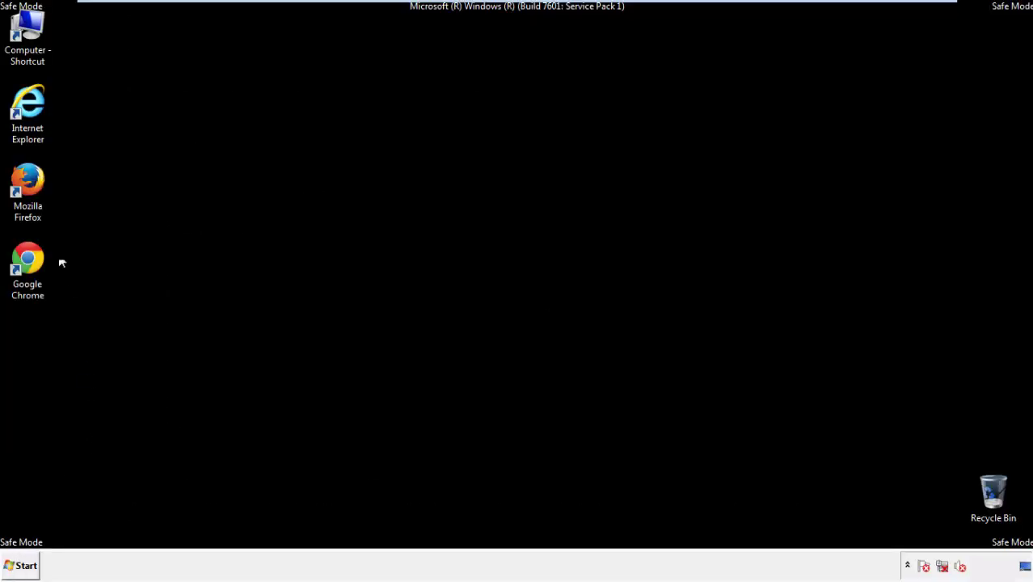
{"action": "double_click", "coordinate": [36, 188]}
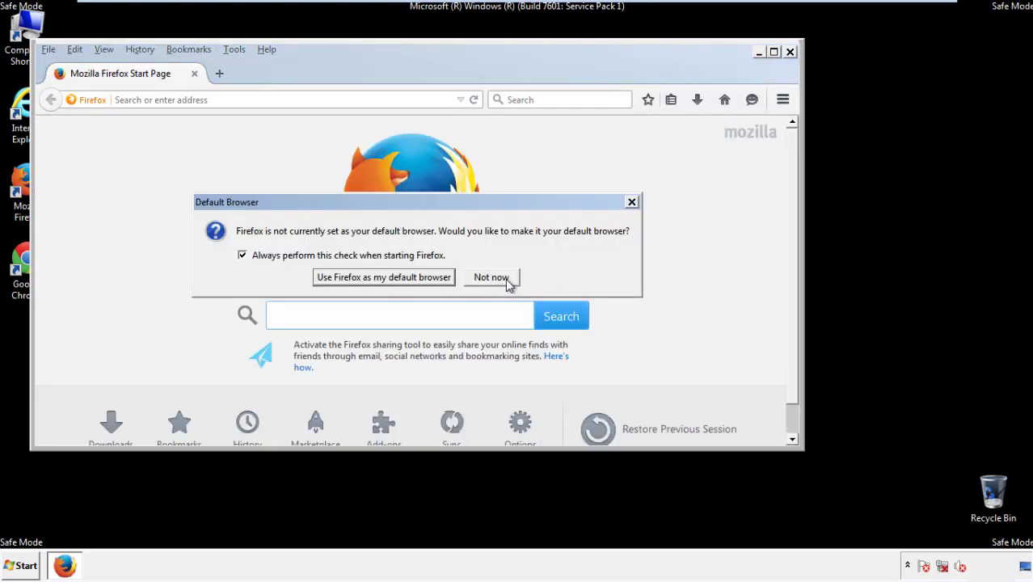
Decline making Firefox the default browser and keep the menu bar visible.
{"action": "left_click", "coordinate": [505, 277]}
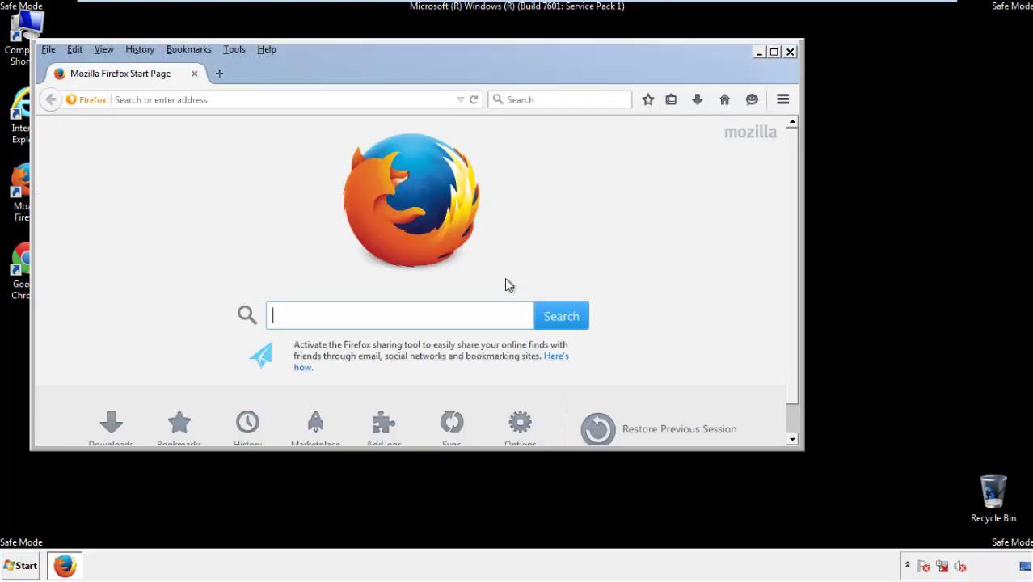
{"action": "right_click", "coordinate": [319, 72]}
{"action": "left_click", "coordinate": [346, 122]}
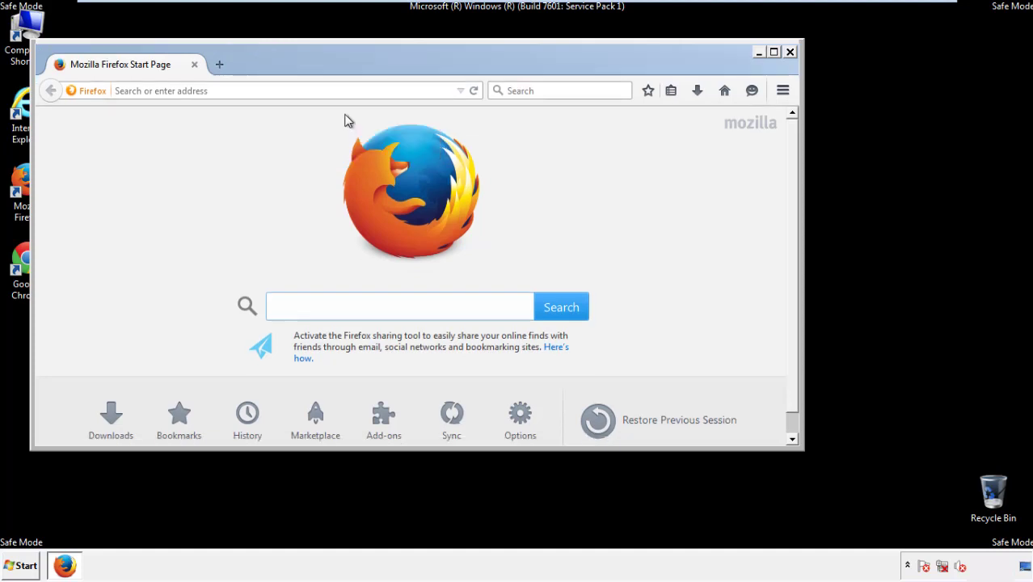
{"action": "right_click", "coordinate": [327, 68]}
{"action": "left_click", "coordinate": [334, 124]}
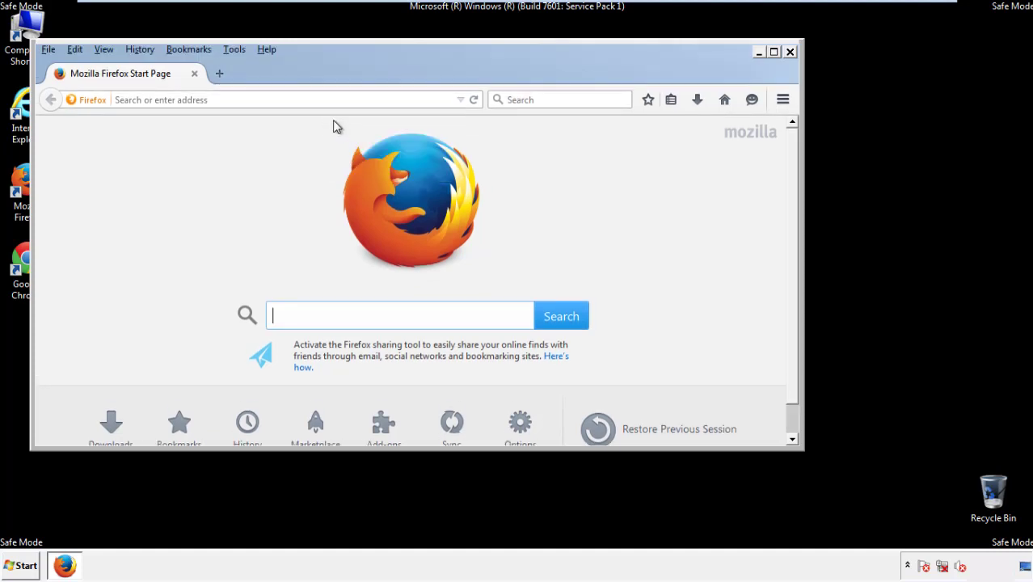
Clear Recent History for Everything with all data types checked.
{"action": "left_click", "coordinate": [140, 51]}
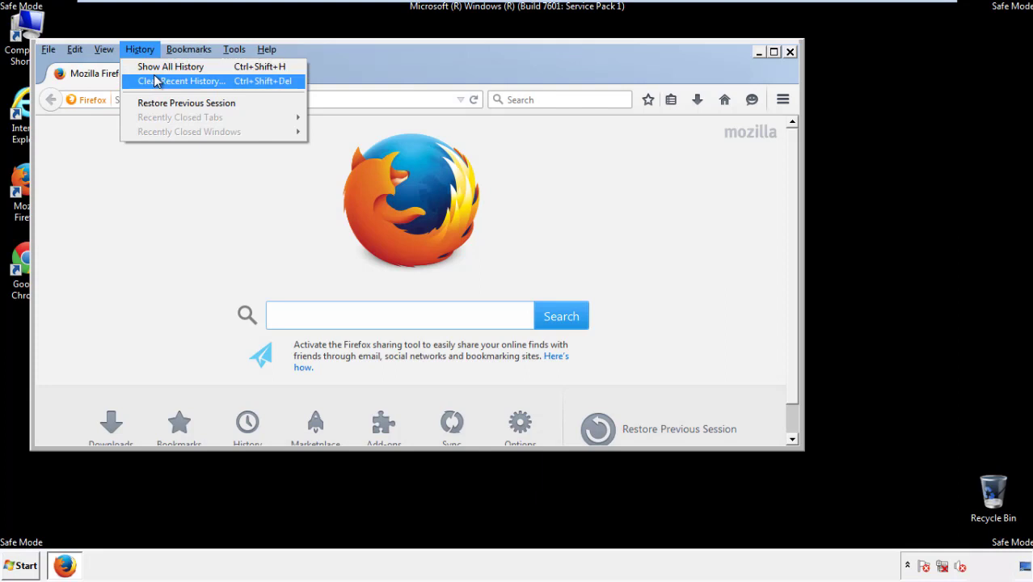
{"action": "left_click", "coordinate": [156, 81]}
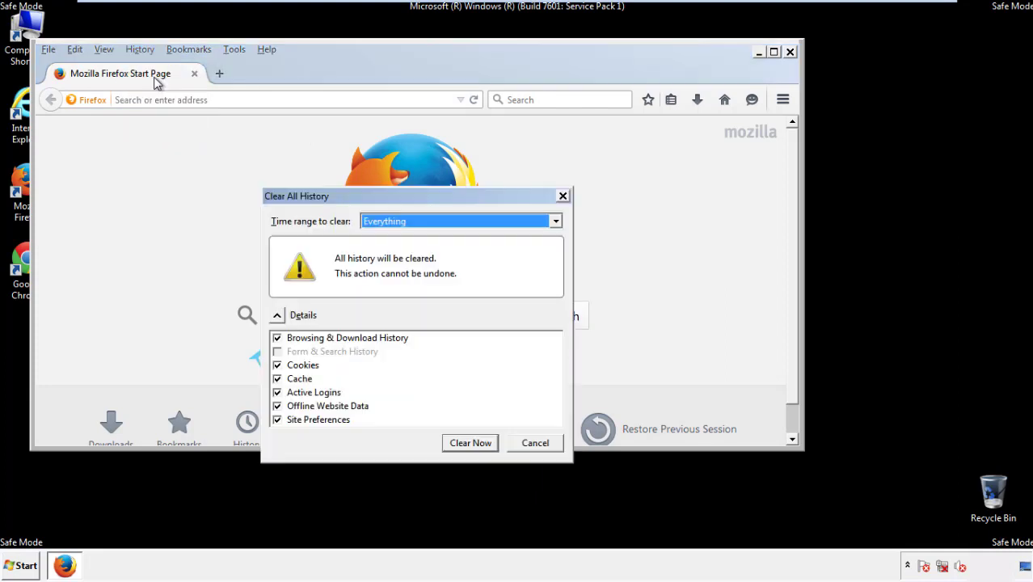
{"action": "left_click", "coordinate": [379, 223]}
{"action": "left_click", "coordinate": [387, 303]}
{"action": "left_click", "coordinate": [276, 406]}
{"action": "left_click", "coordinate": [276, 406]}
{"action": "left_click", "coordinate": [277, 420]}
{"action": "left_click", "coordinate": [278, 420]}
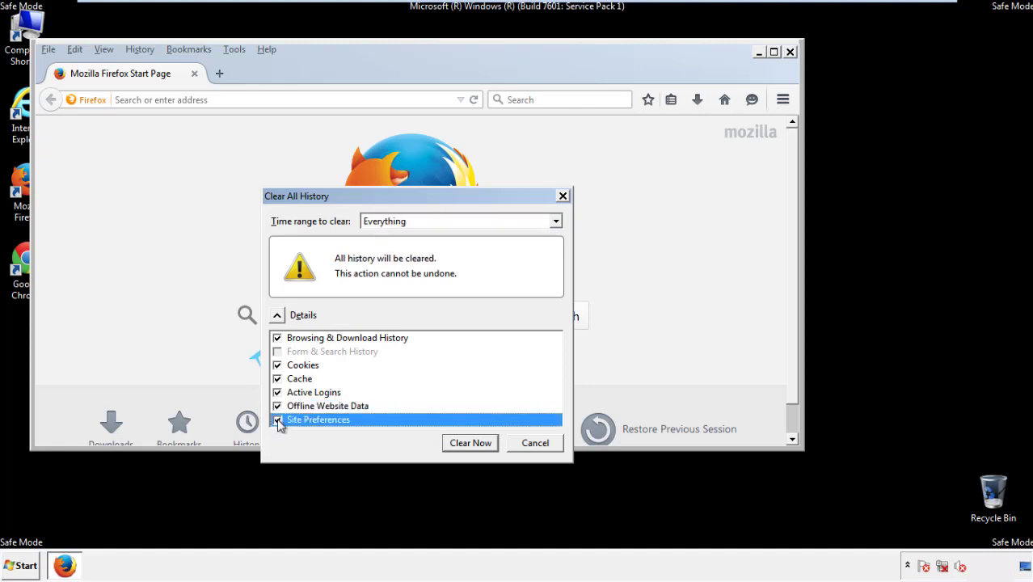
{"action": "left_click", "coordinate": [470, 443]}
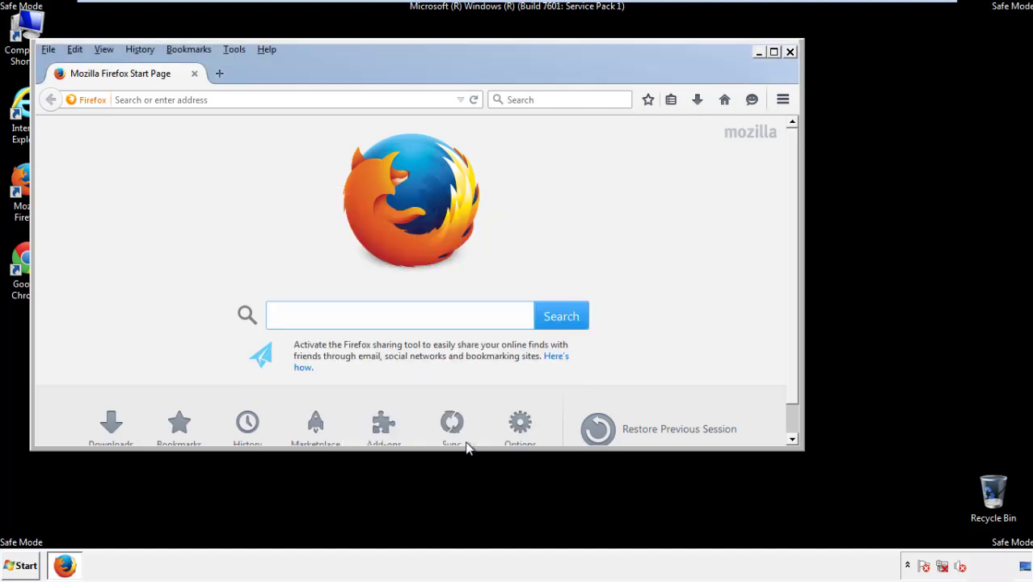
Refresh Firefox from Troubleshooting Information, decline the default-browser prompt, and close Firefox.
{"action": "left_click", "coordinate": [266, 49]}
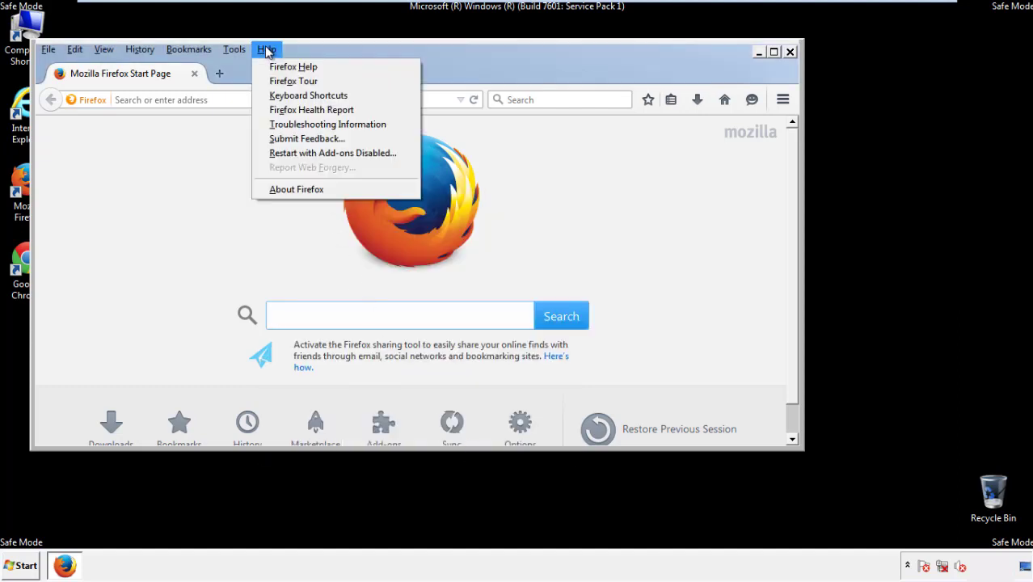
{"action": "left_click", "coordinate": [299, 124]}
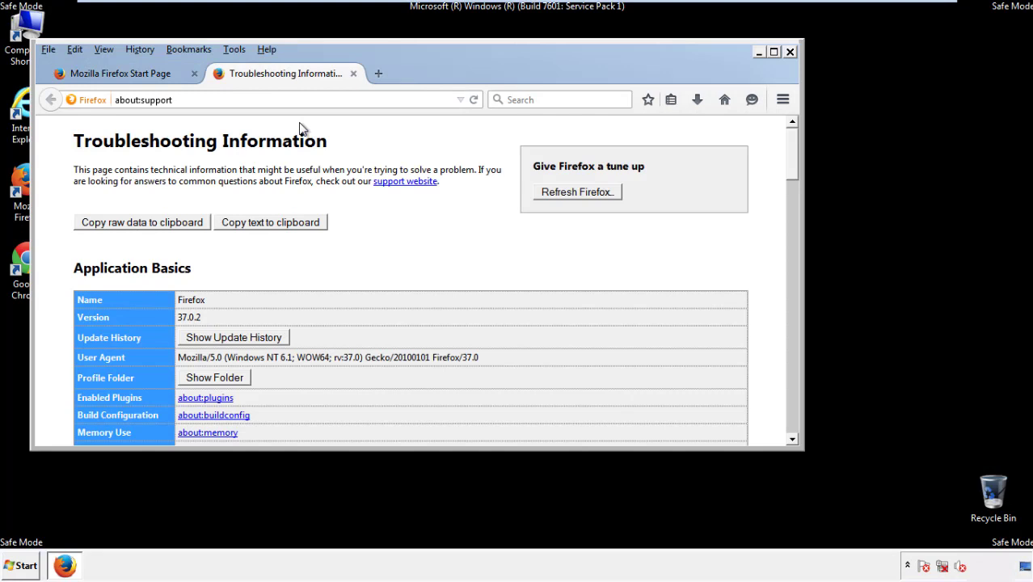
{"action": "left_click", "coordinate": [599, 194]}
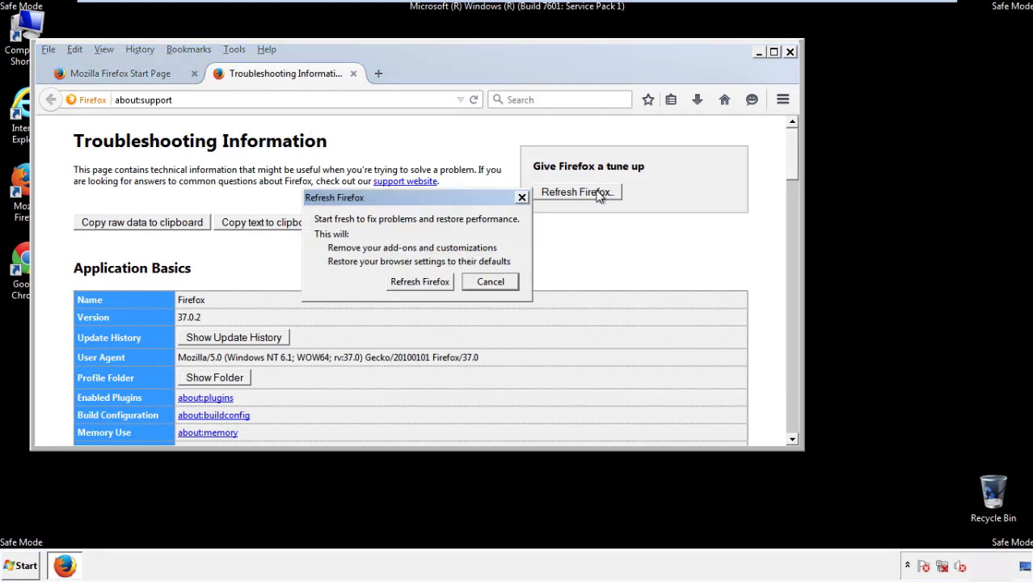
{"action": "left_click", "coordinate": [419, 281]}
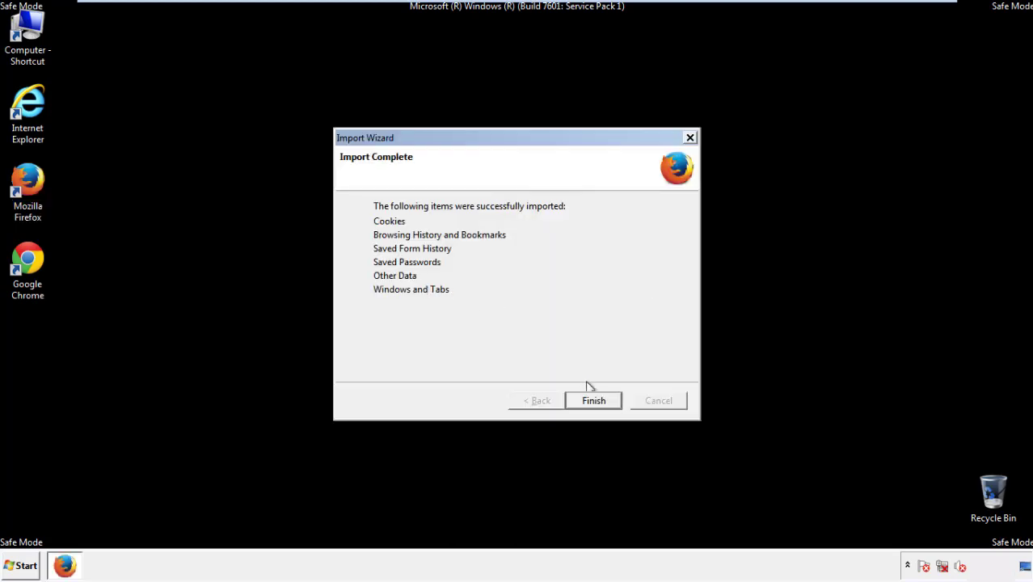
{"action": "left_click", "coordinate": [593, 401]}
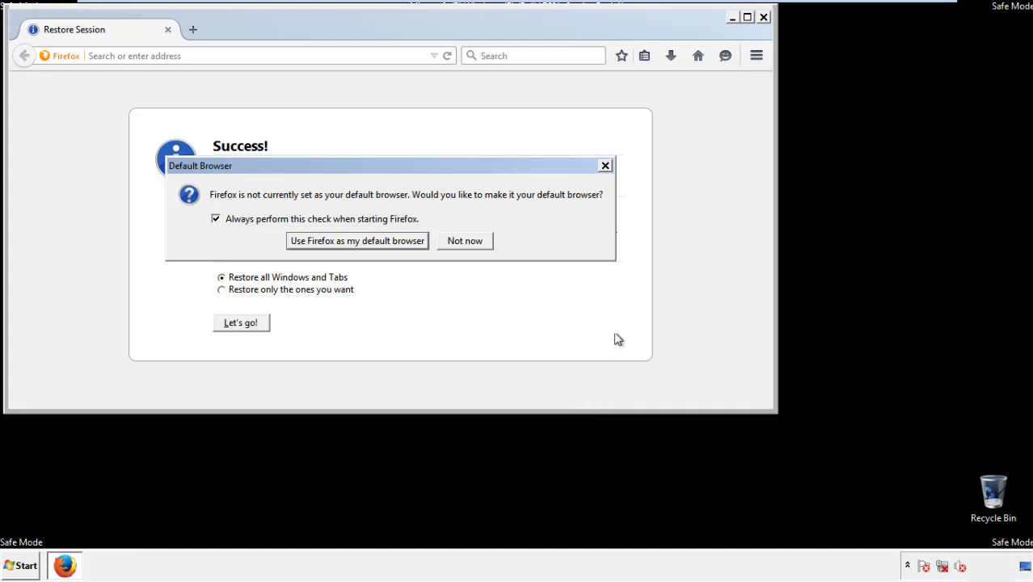
{"action": "left_click", "coordinate": [466, 242]}
{"action": "left_click", "coordinate": [763, 17]}
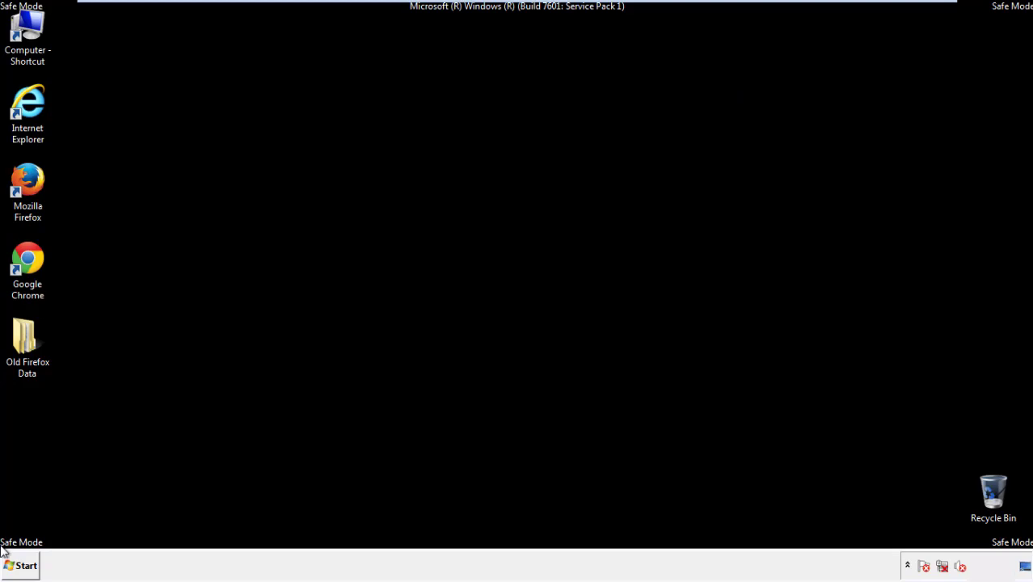
Launch Google Chrome from the desktop and choose Don't ask again on the default-browser bar.
{"action": "left_click", "coordinate": [25, 257]}
{"action": "double_click", "coordinate": [24, 257]}
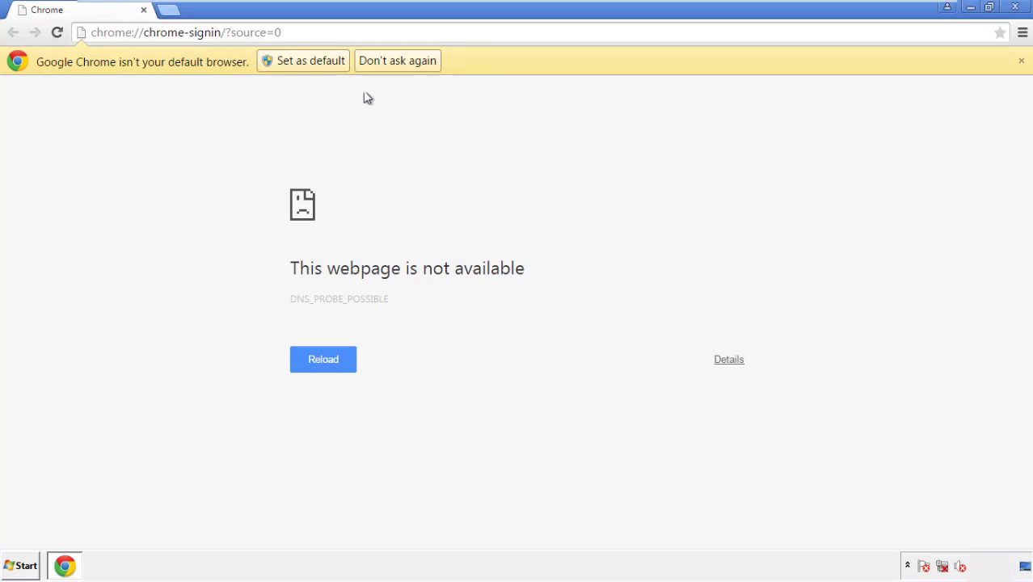
{"action": "left_click", "coordinate": [397, 60]}
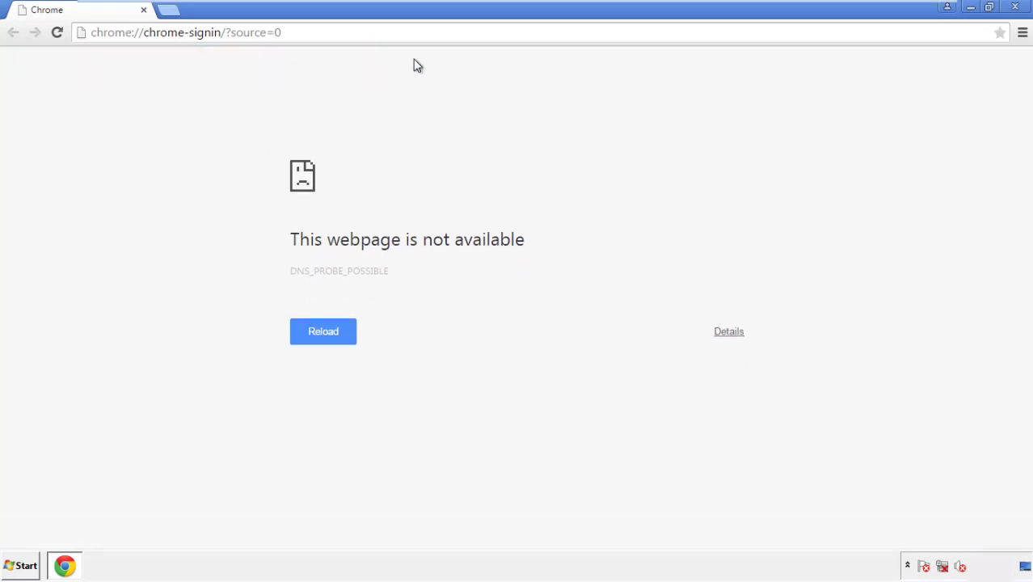
Go to Chrome's History page via the main menu's Settings.
{"action": "left_click", "coordinate": [1022, 34]}
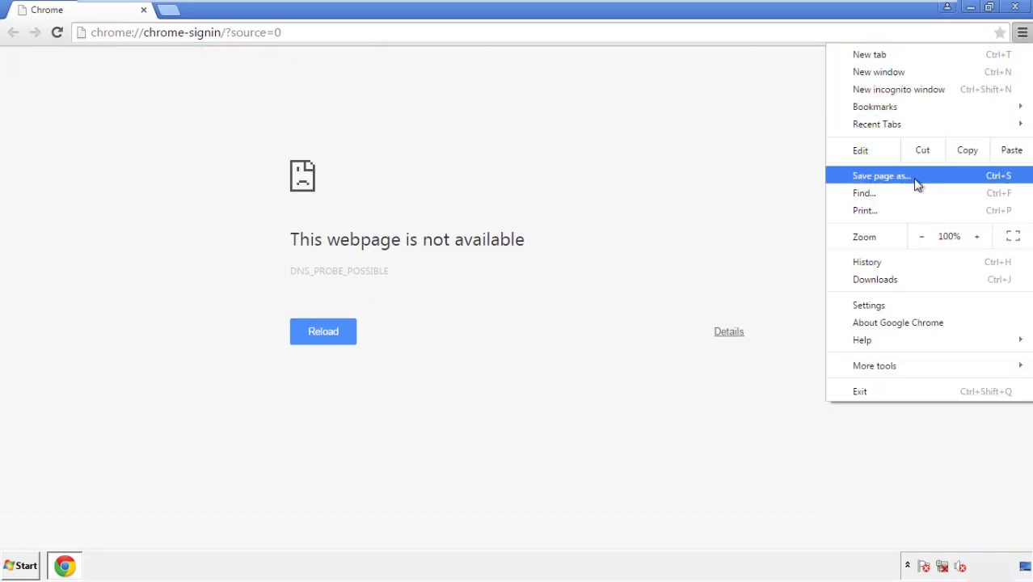
{"action": "left_click", "coordinate": [872, 305]}
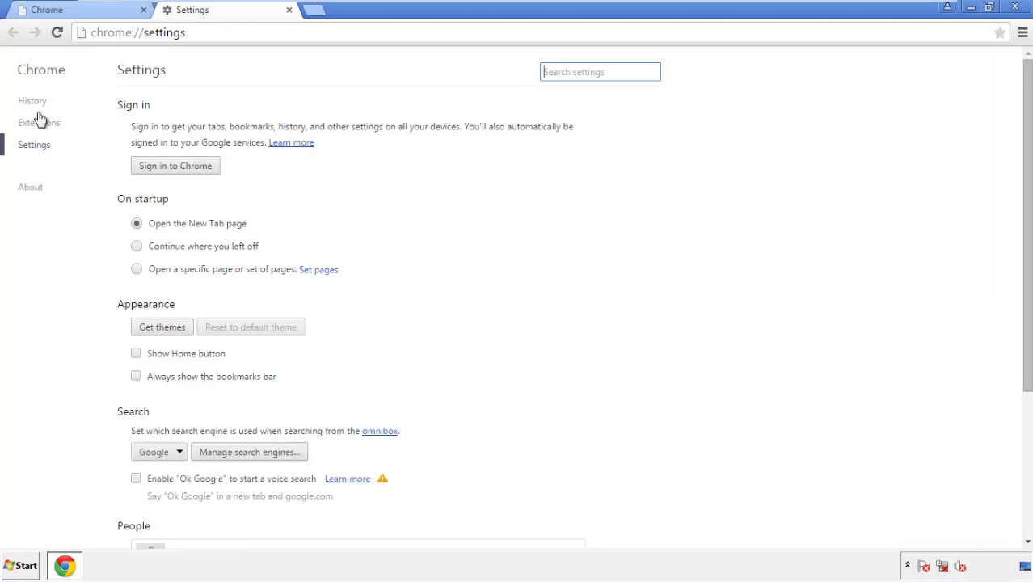
{"action": "left_click", "coordinate": [37, 103]}
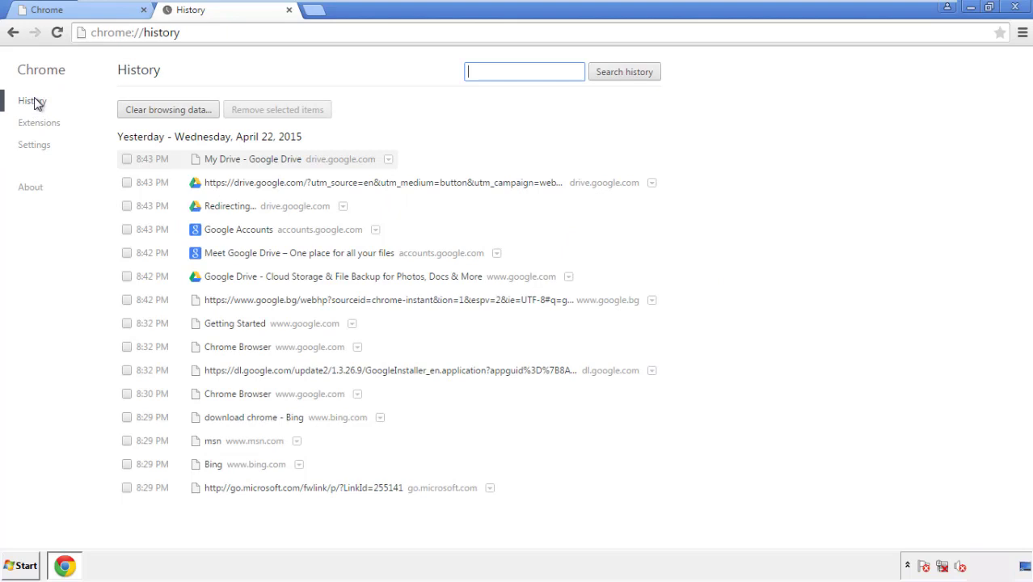
Clear Chrome browsing data from the beginning of time, including autofill form data.
{"action": "left_click", "coordinate": [155, 113]}
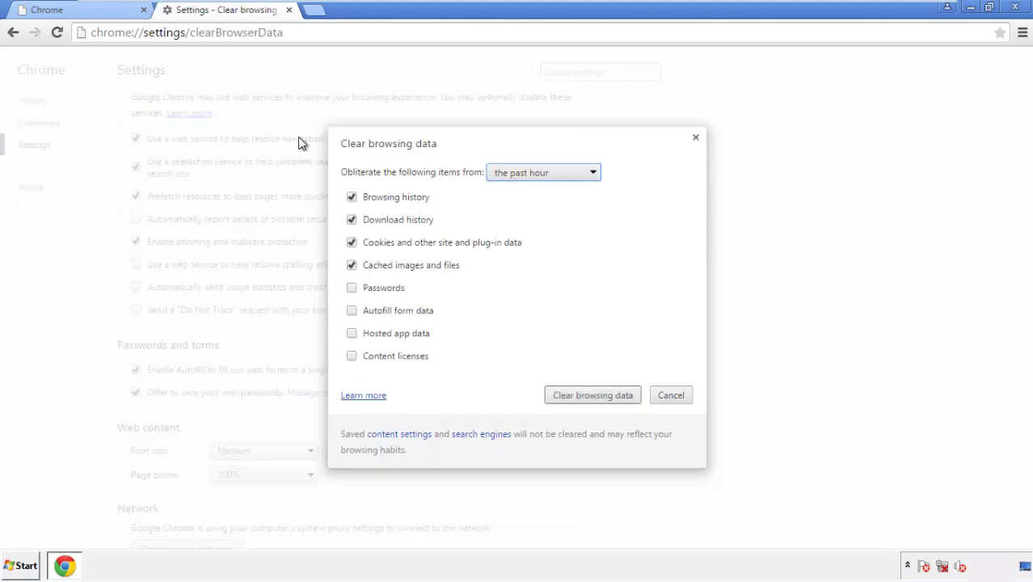
{"action": "left_click", "coordinate": [520, 174]}
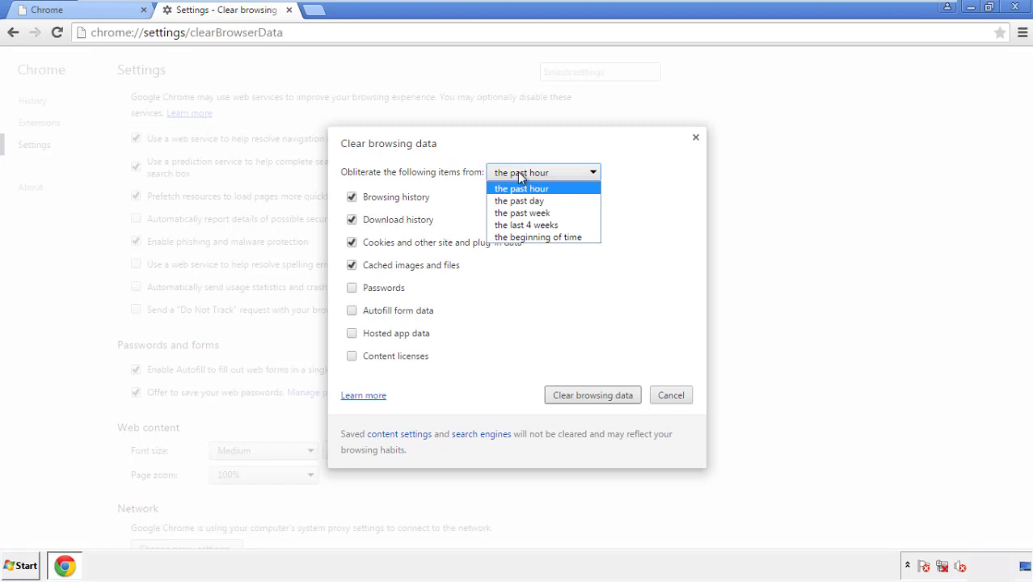
{"action": "left_click", "coordinate": [517, 238]}
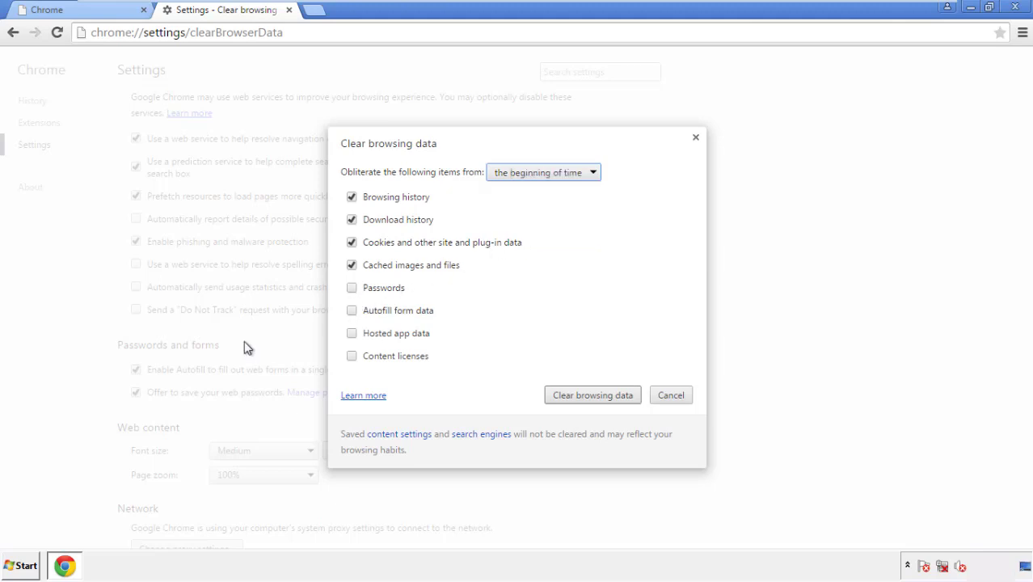
{"action": "left_click", "coordinate": [357, 315]}
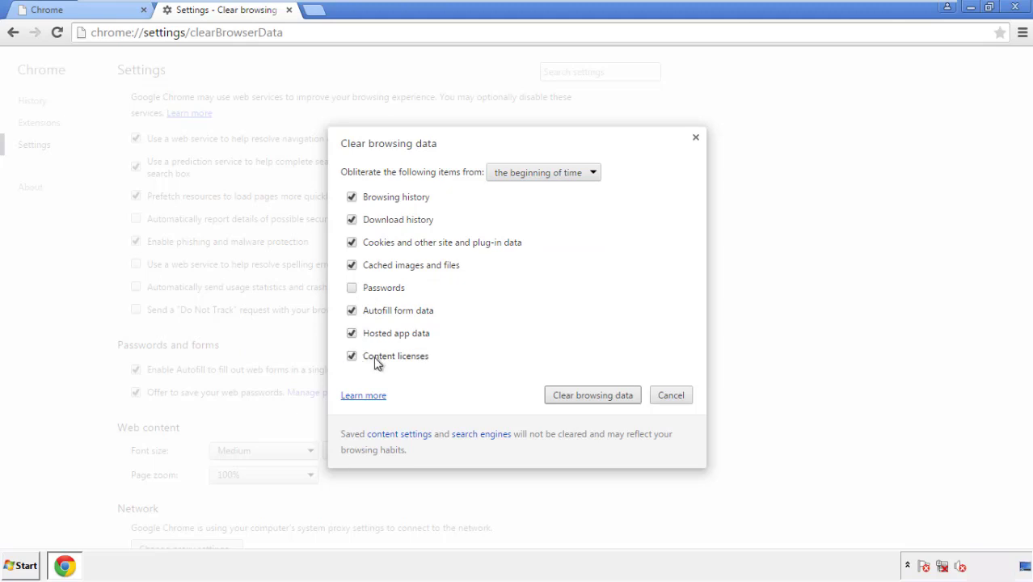
{"action": "left_click", "coordinate": [579, 397]}
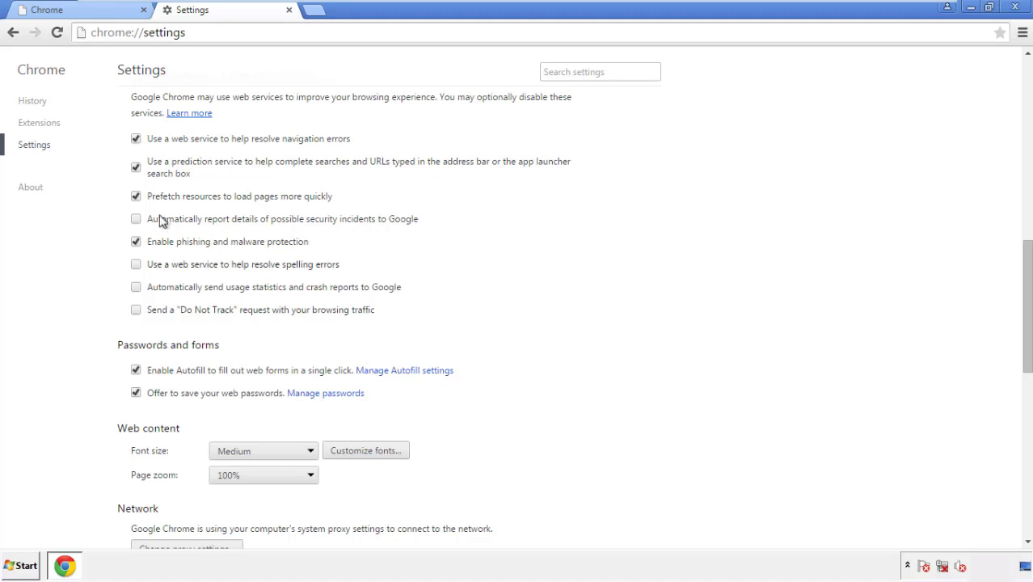
Reset Chrome's settings to defaults from the bottom of Settings, then close Chrome.
{"action": "left_click_drag", "start_coordinate": [1026, 257], "coordinate": [1022, 433]}
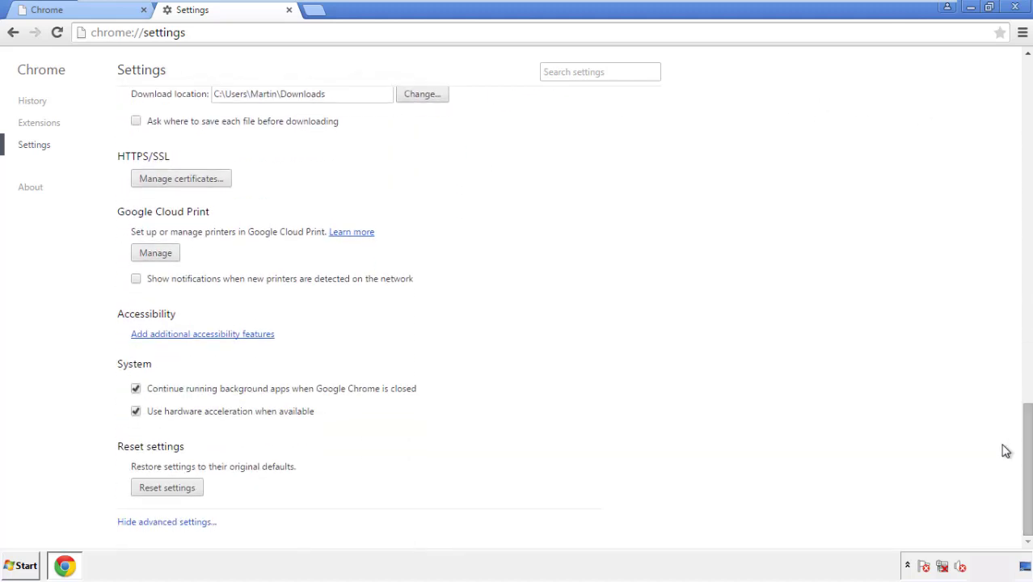
{"action": "left_click", "coordinate": [194, 489]}
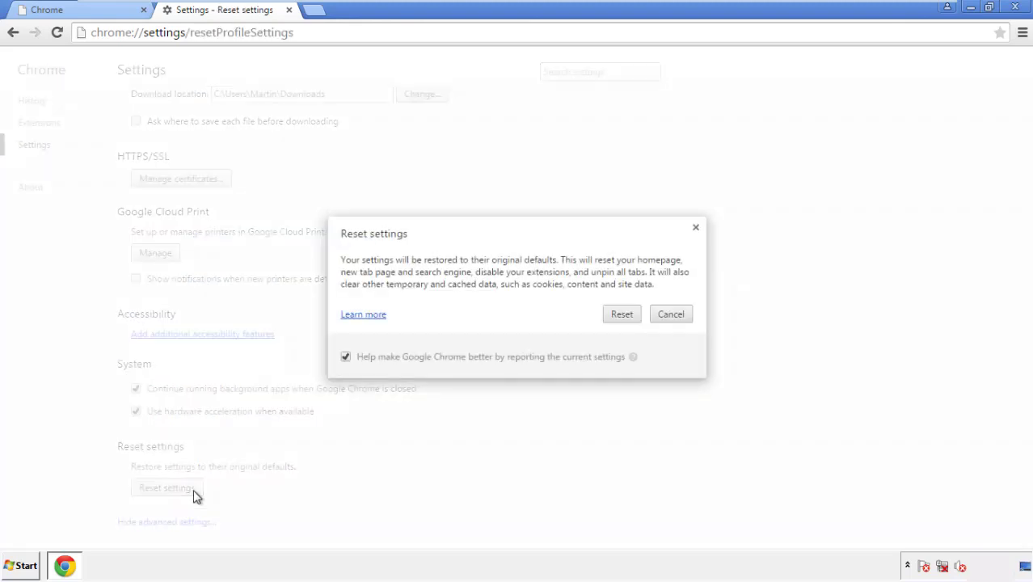
{"action": "left_click", "coordinate": [622, 315]}
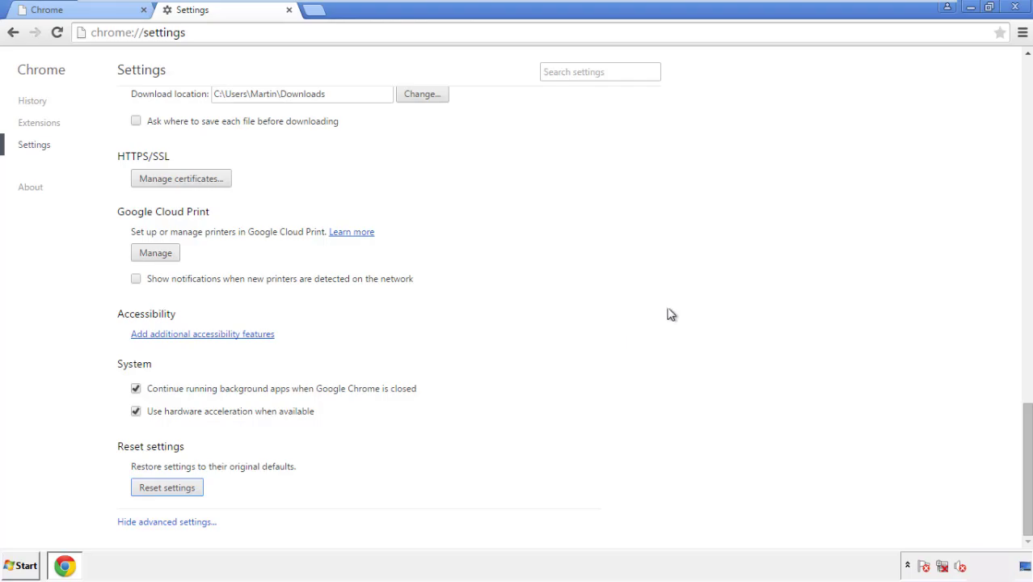
{"action": "left_click", "coordinate": [1014, 7]}
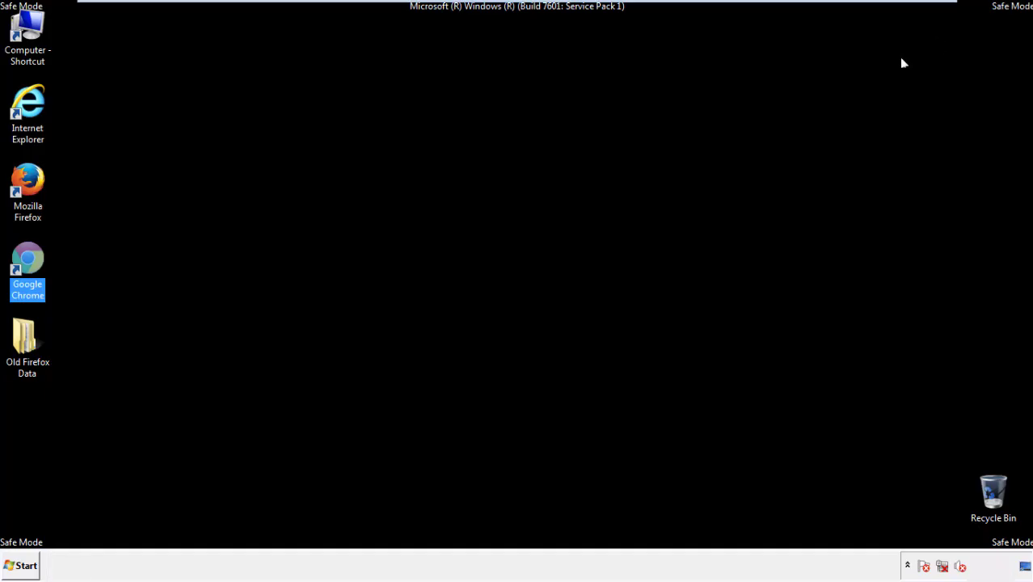
Launch Firefox, remove the Search Mine extension in the Add-ons manager, and close the browser.
{"action": "left_click", "coordinate": [557, 260]}
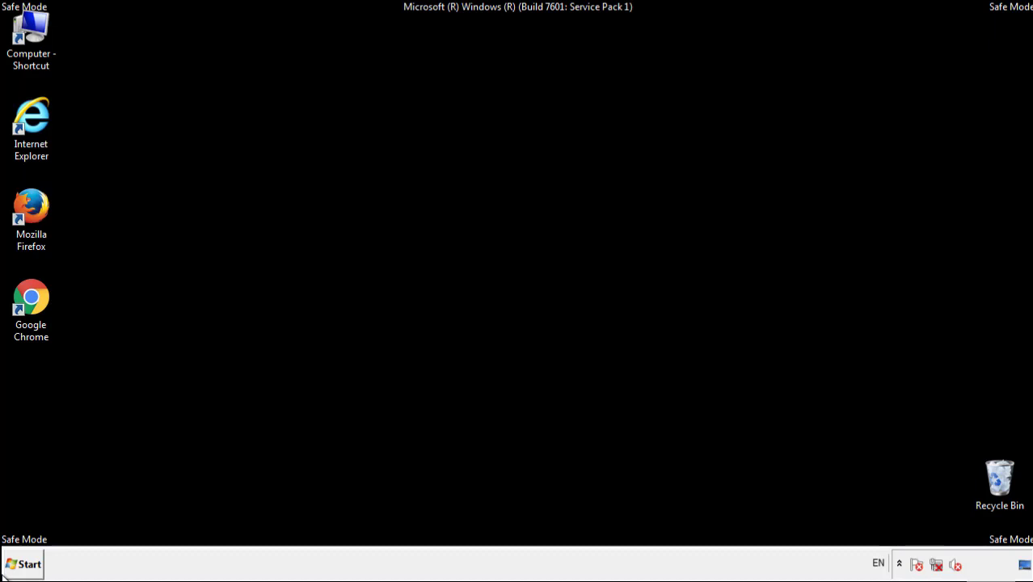
{"action": "double_click", "coordinate": [40, 202]}
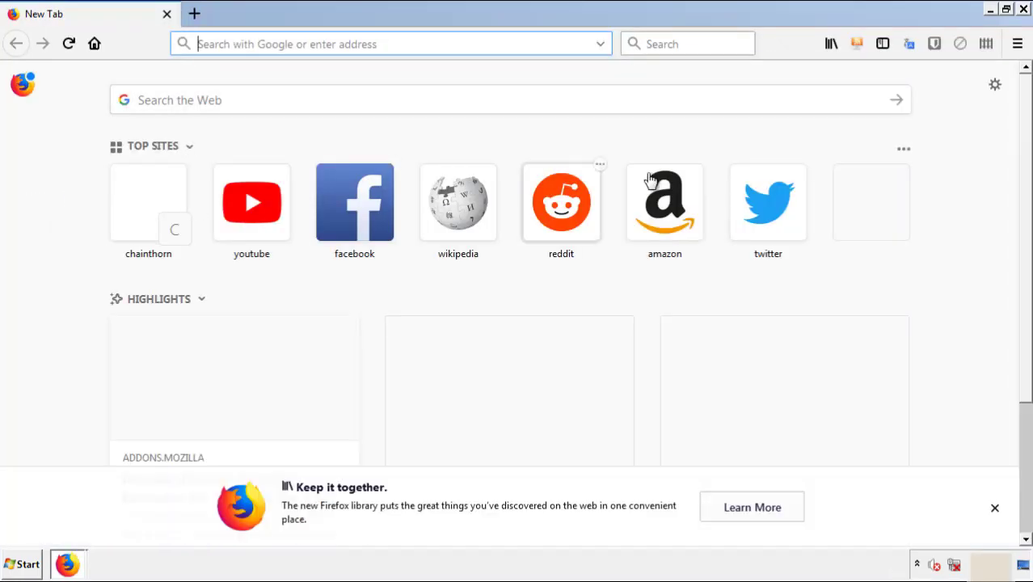
{"action": "left_click", "coordinate": [1018, 44]}
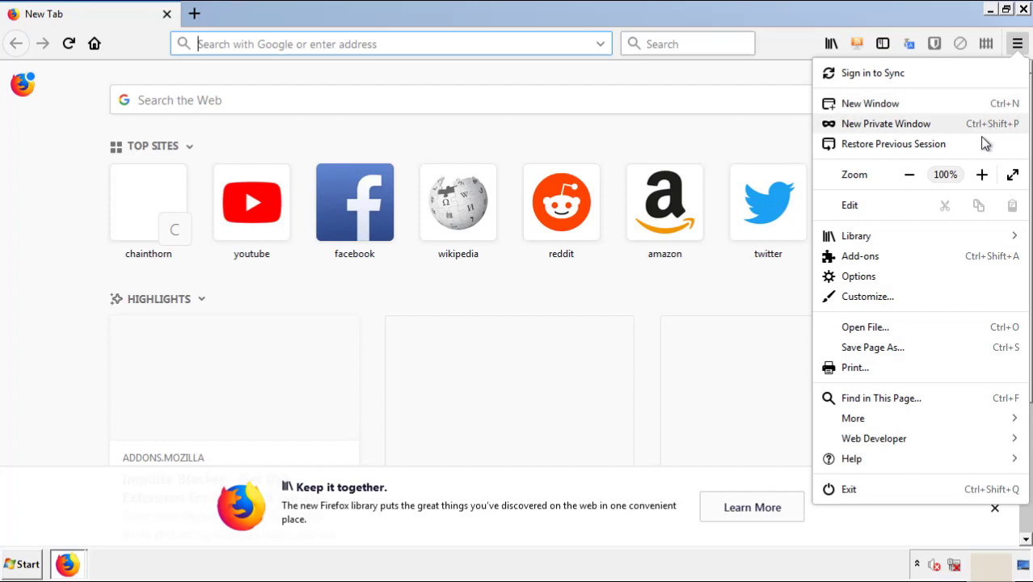
{"action": "left_click", "coordinate": [859, 257]}
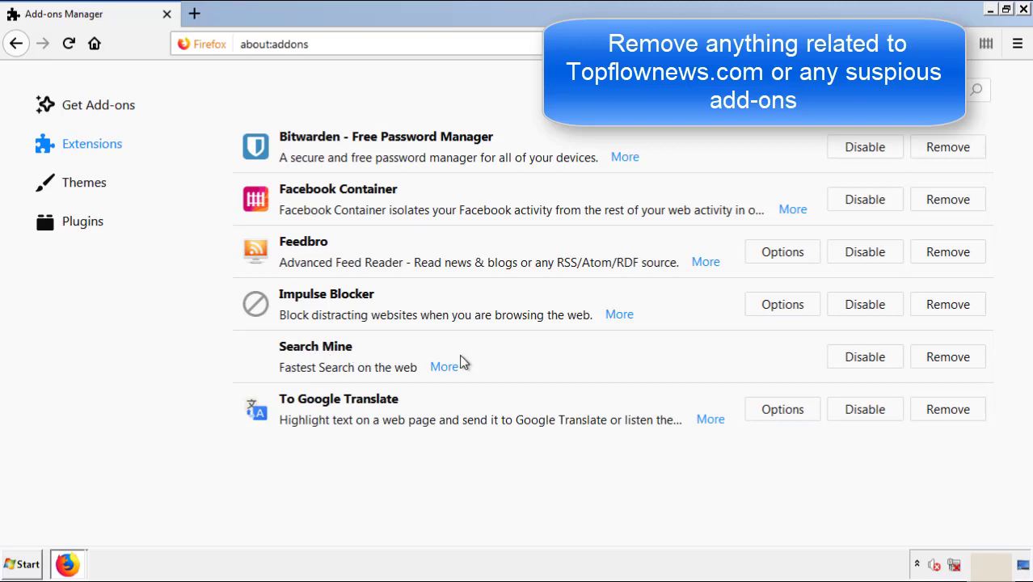
{"action": "left_click", "coordinate": [944, 363]}
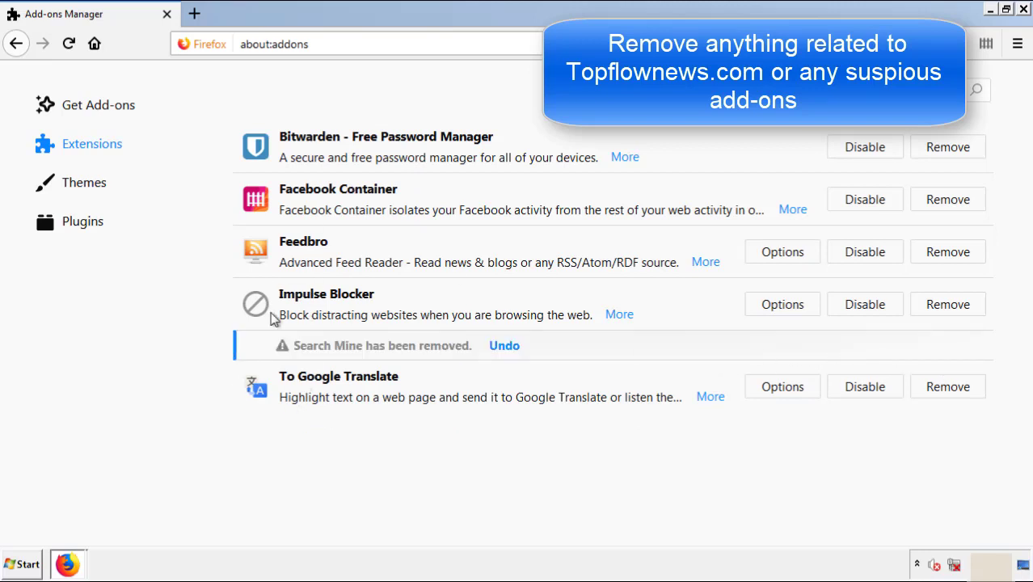
{"action": "left_click", "coordinate": [1024, 9]}
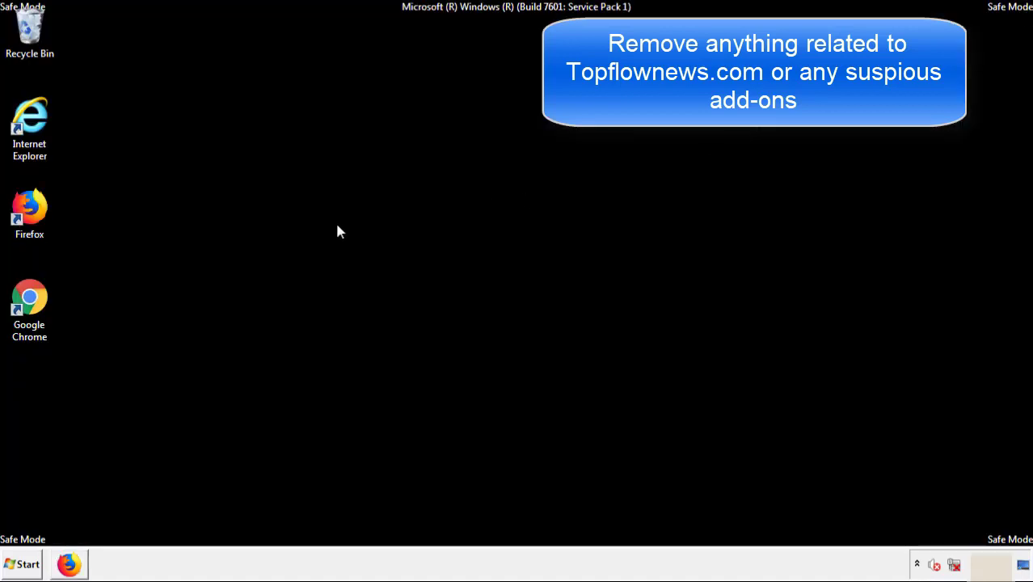
Launch Chrome and remove the Search Mine extension from its Extensions page.
{"action": "double_click", "coordinate": [29, 315]}
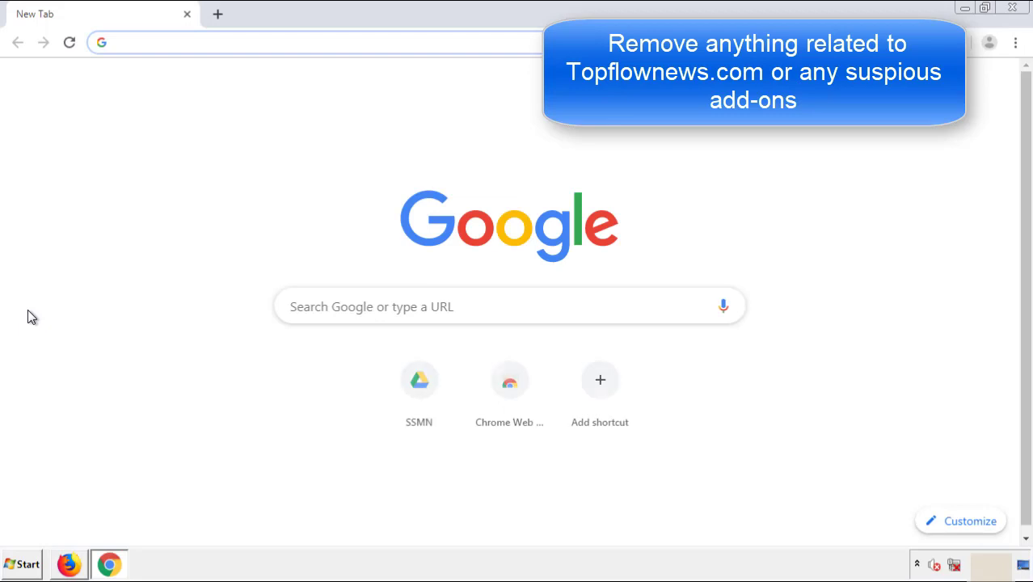
{"action": "left_click", "coordinate": [1015, 42]}
{"action": "mouse_move", "coordinate": [927, 284]}
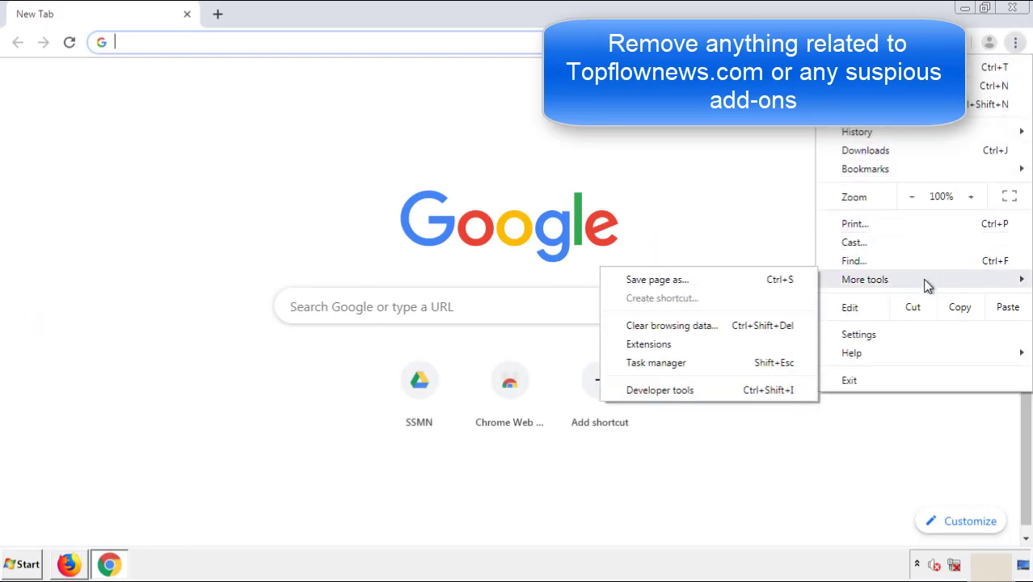
{"action": "left_click", "coordinate": [665, 342]}
{"action": "scroll", "coordinate": [293, 270], "scroll_direction": "down", "scroll_amount": 5}
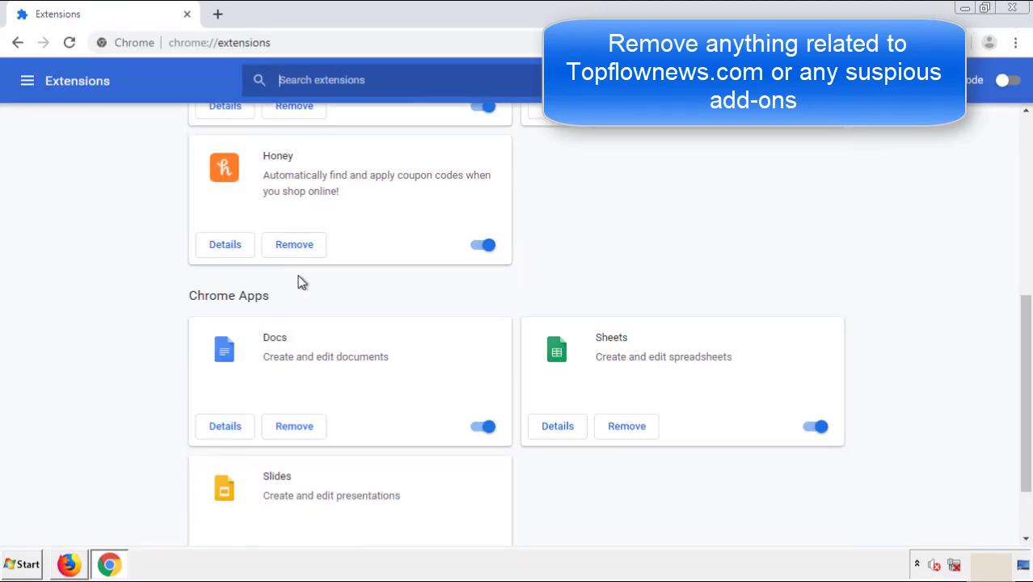
{"action": "scroll", "coordinate": [390, 295], "scroll_direction": "up", "scroll_amount": 5}
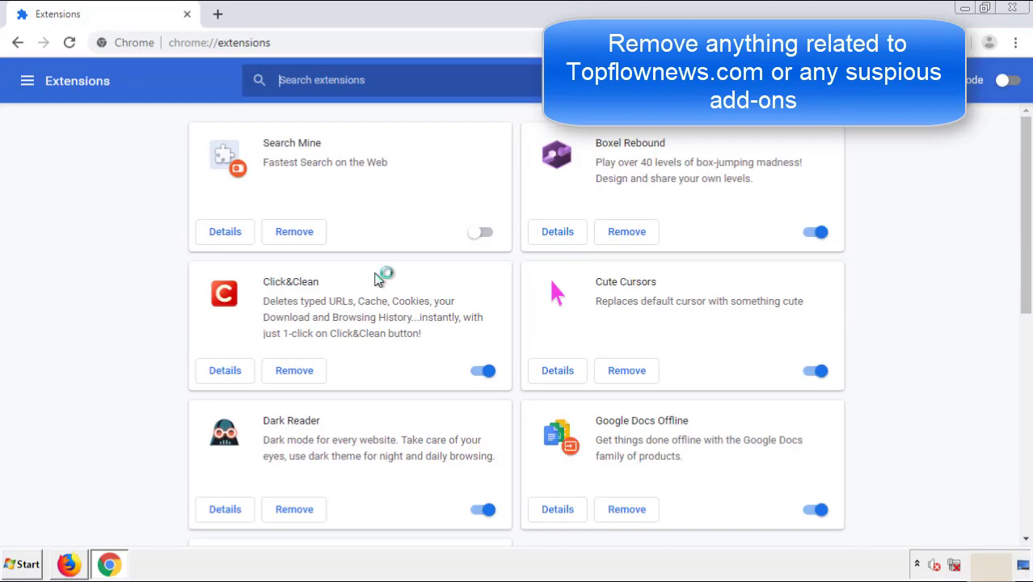
{"action": "left_click", "coordinate": [291, 235]}
{"action": "left_click", "coordinate": [577, 138]}
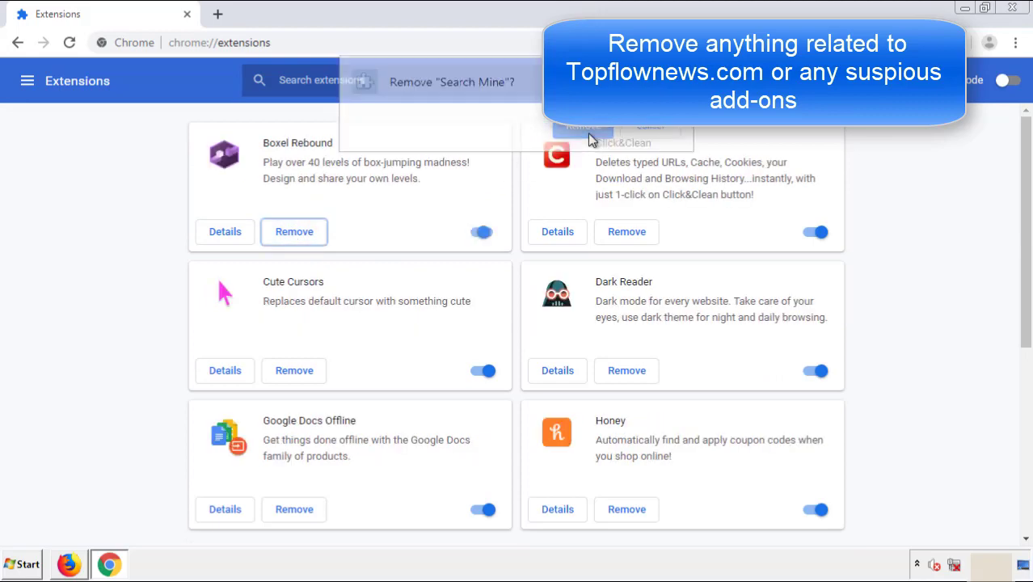
Close Chrome and restart the computer from the Start menu.
{"action": "left_click", "coordinate": [1021, 15]}
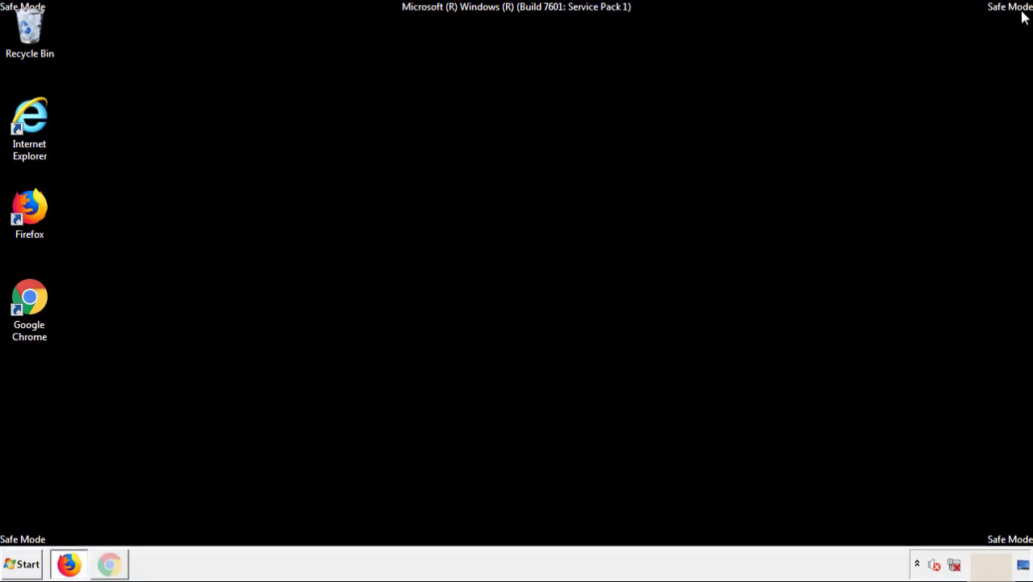
{"action": "left_click", "coordinate": [24, 565]}
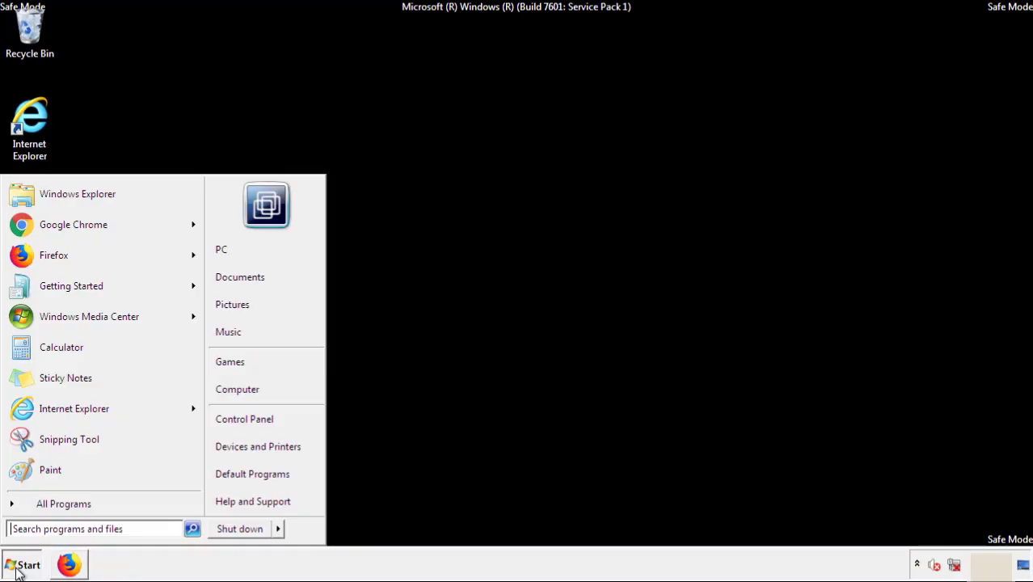
{"action": "mouse_move", "coordinate": [280, 531]}
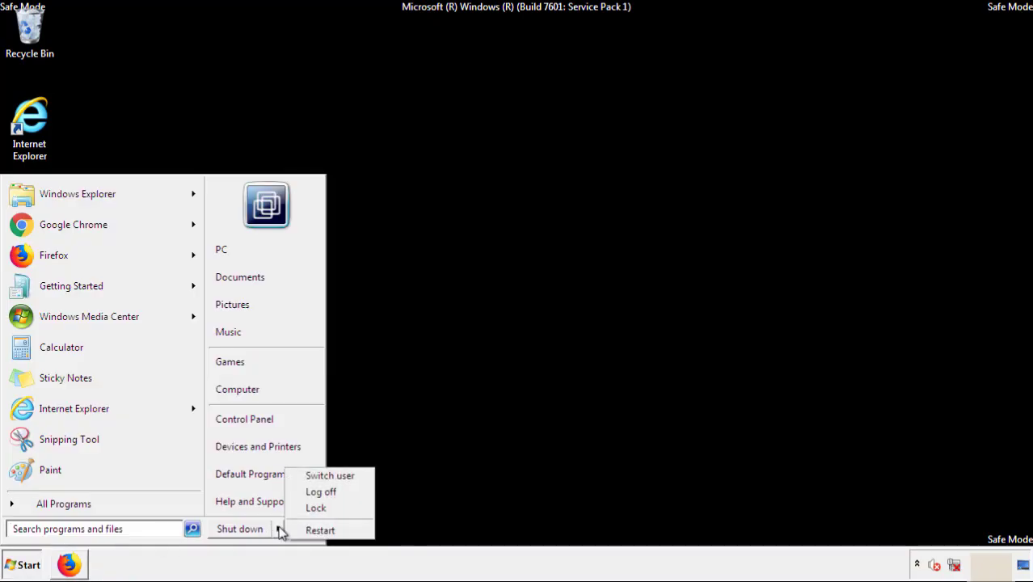
{"action": "left_click", "coordinate": [323, 530]}
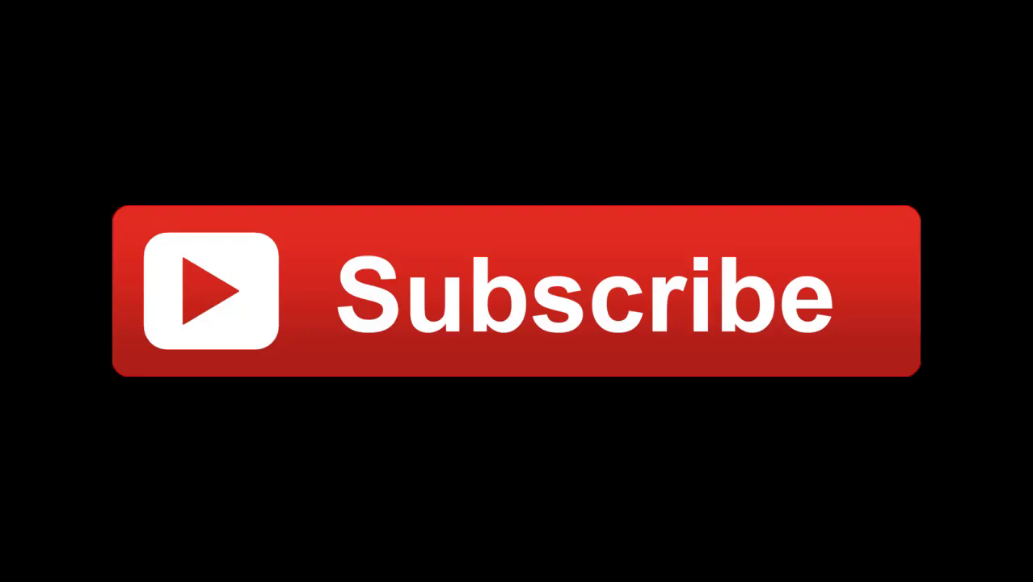